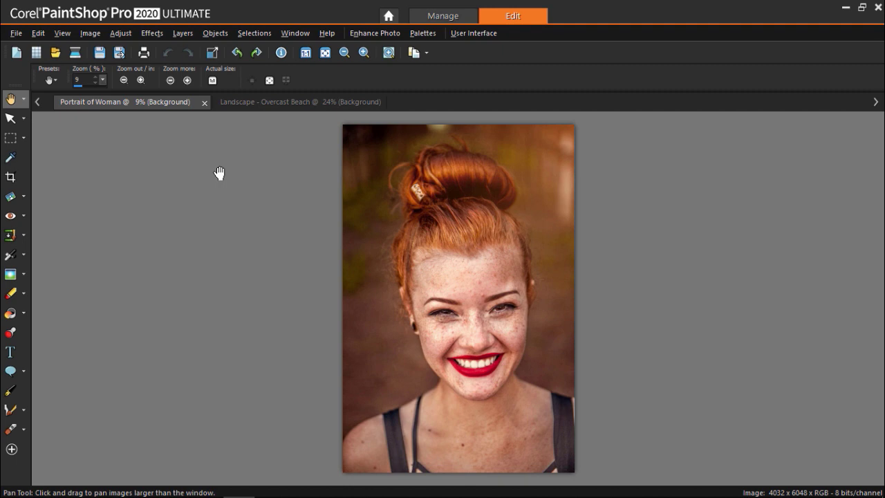
- Launch Perfectly Clear v3 from Effects > Plugins > Athentech Imaging on the freckled portrait
{"action": "left_click", "coordinate": [156, 32]}
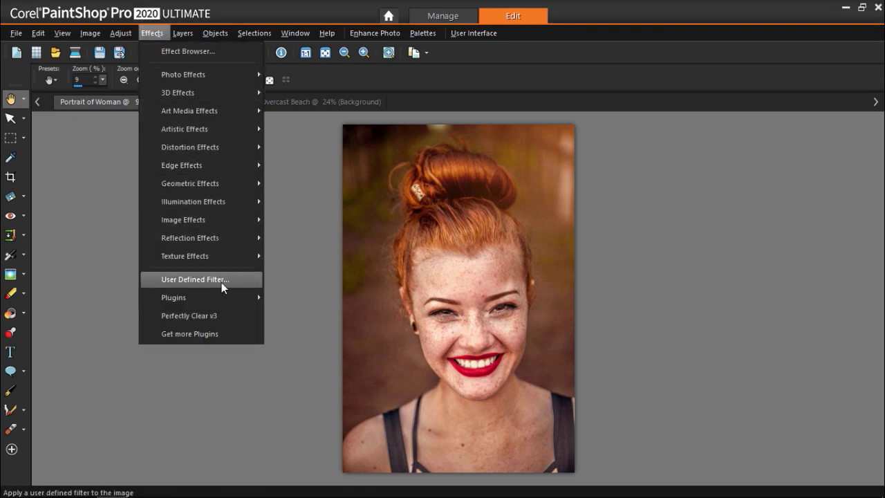
{"action": "mouse_move", "coordinate": [221, 298]}
{"action": "mouse_move", "coordinate": [282, 296]}
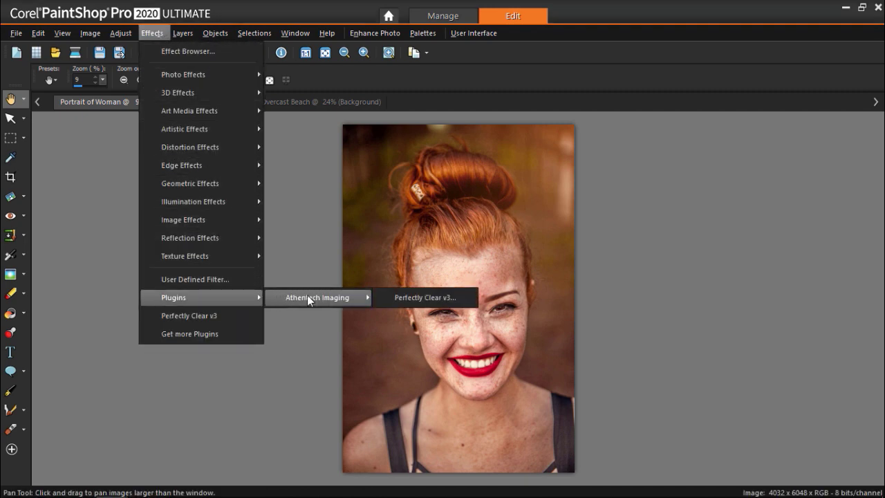
{"action": "left_click", "coordinate": [383, 297]}
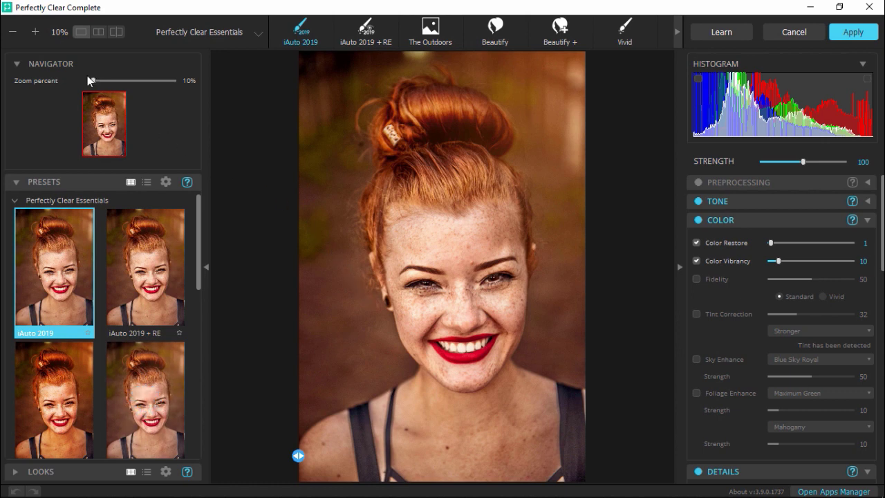
- Zoom to 30% and back out, try side-by-side, then settle on the split before/after view
{"action": "left_click", "coordinate": [36, 31]}
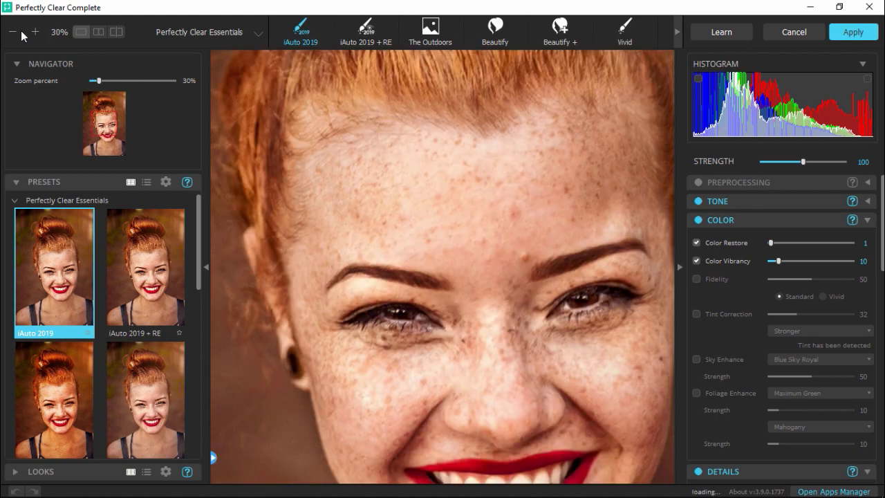
{"action": "left_click", "coordinate": [13, 32]}
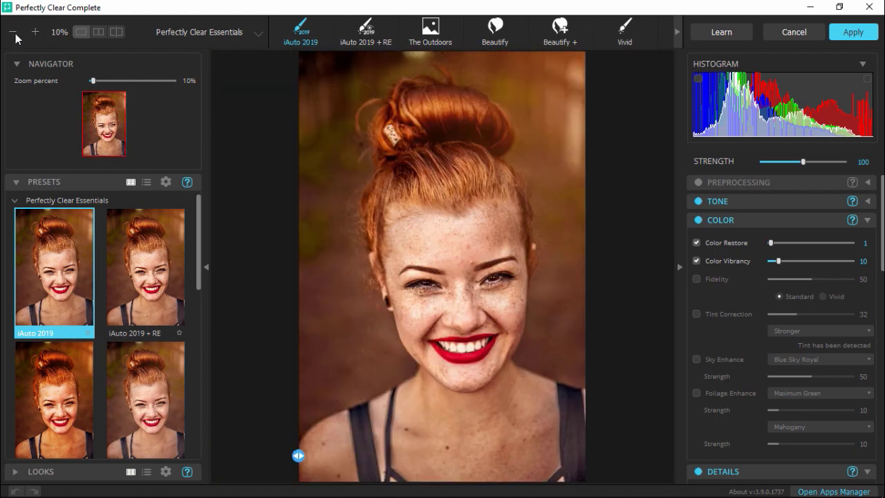
{"action": "left_click", "coordinate": [100, 33]}
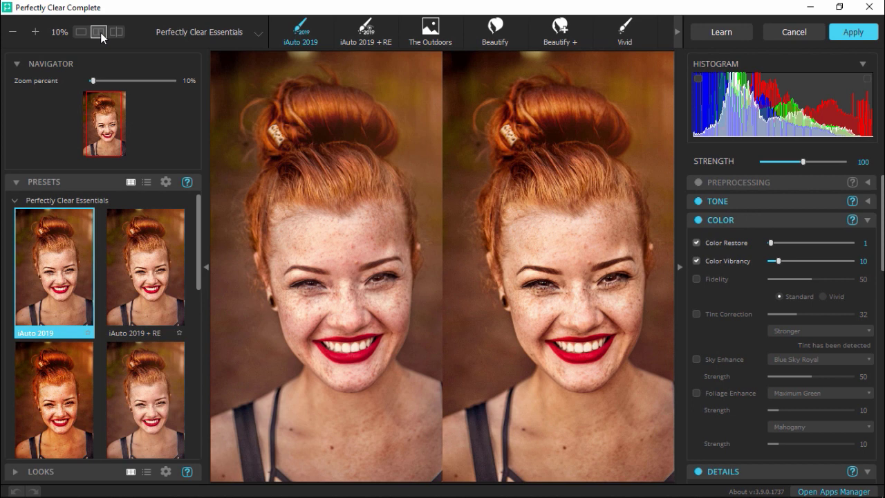
{"action": "left_click", "coordinate": [115, 33]}
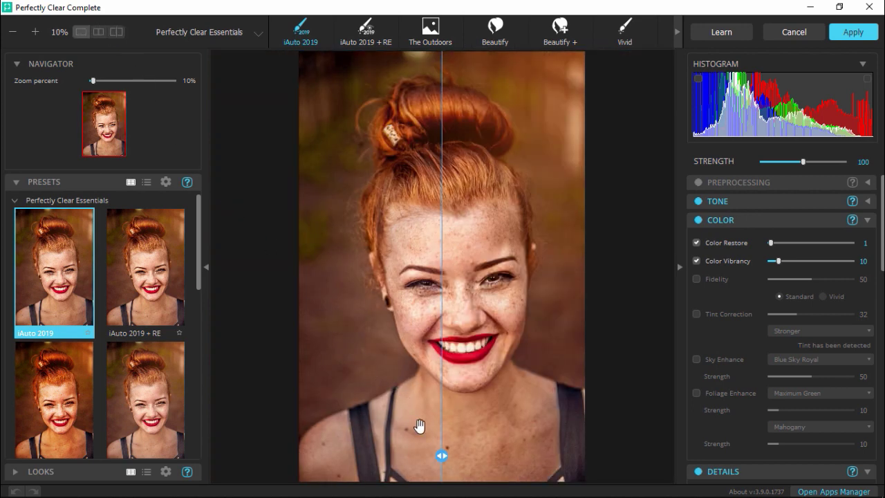
{"action": "left_click_drag", "start_coordinate": [441, 456], "coordinate": [458, 418]}
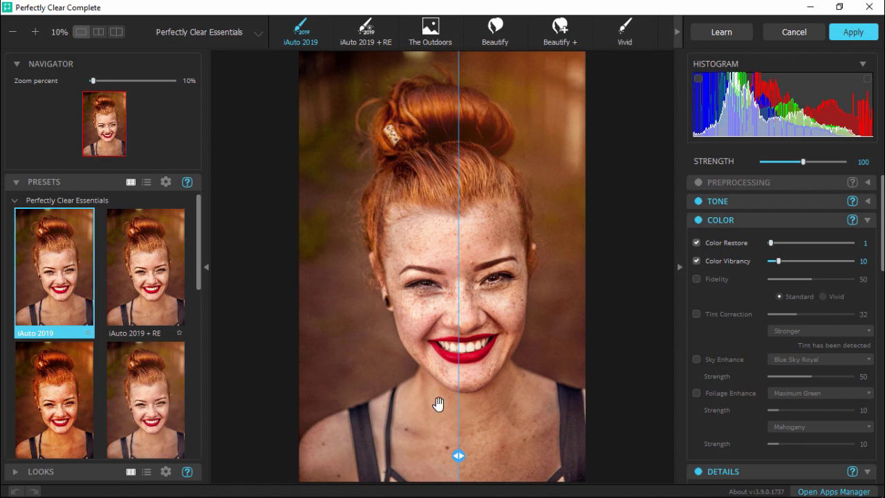
{"action": "left_click", "coordinate": [17, 182]}
{"action": "left_click", "coordinate": [16, 183]}
{"action": "mouse_move", "coordinate": [49, 277]}
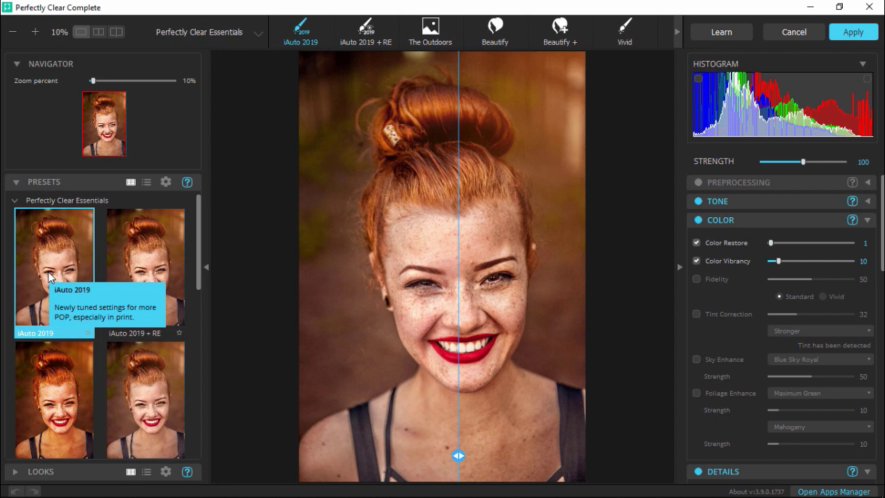
{"action": "left_click_drag", "start_coordinate": [458, 455], "coordinate": [453, 430]}
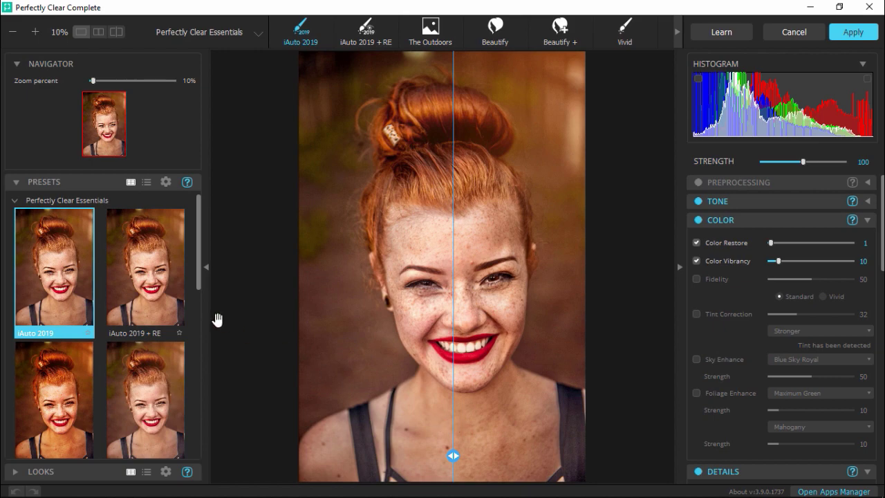
- Try The Outdoors and Beautify presets, then expand the Perfect Lifestyle preset group
{"action": "left_click", "coordinate": [44, 364]}
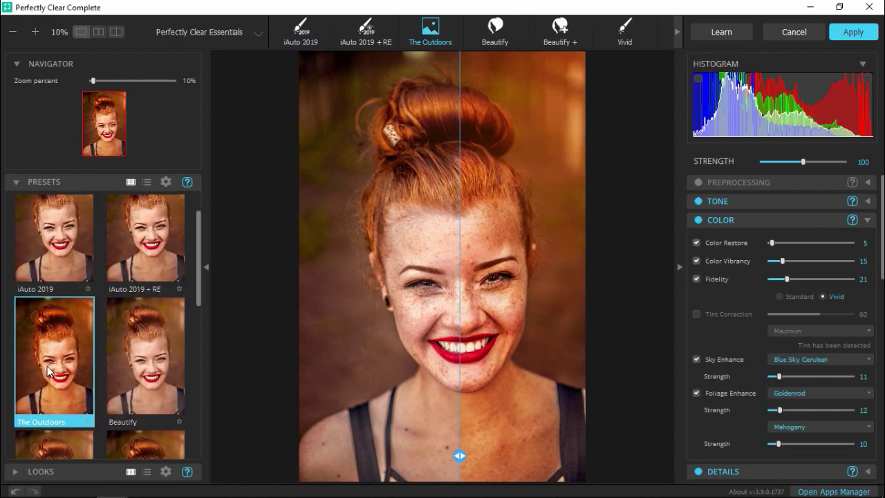
{"action": "left_click", "coordinate": [145, 371]}
{"action": "left_click", "coordinate": [16, 201]}
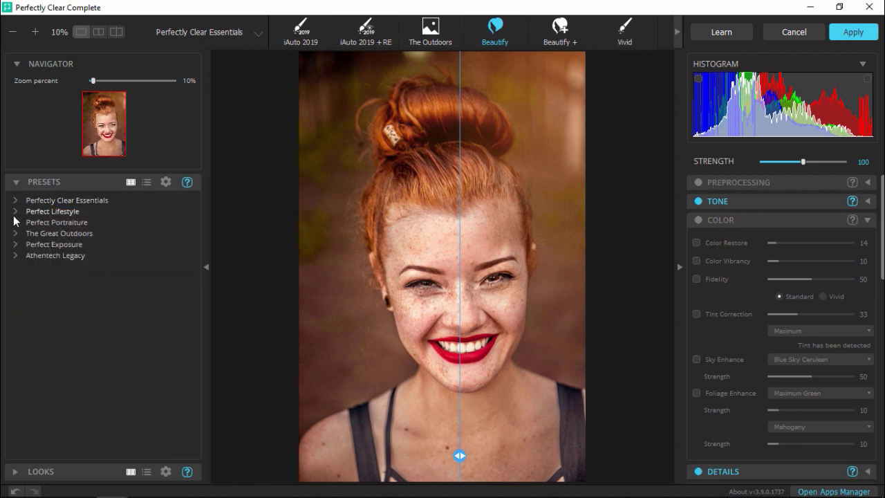
{"action": "left_click", "coordinate": [15, 222]}
{"action": "left_click", "coordinate": [16, 212]}
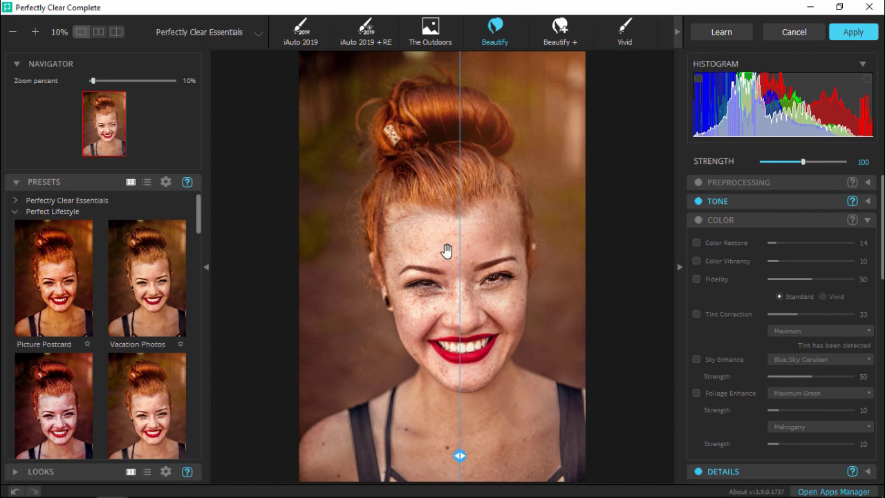
- Toggle Color Restore on and off, then lower the overall strength to 86
{"action": "left_click", "coordinate": [728, 242]}
{"action": "left_click", "coordinate": [728, 242]}
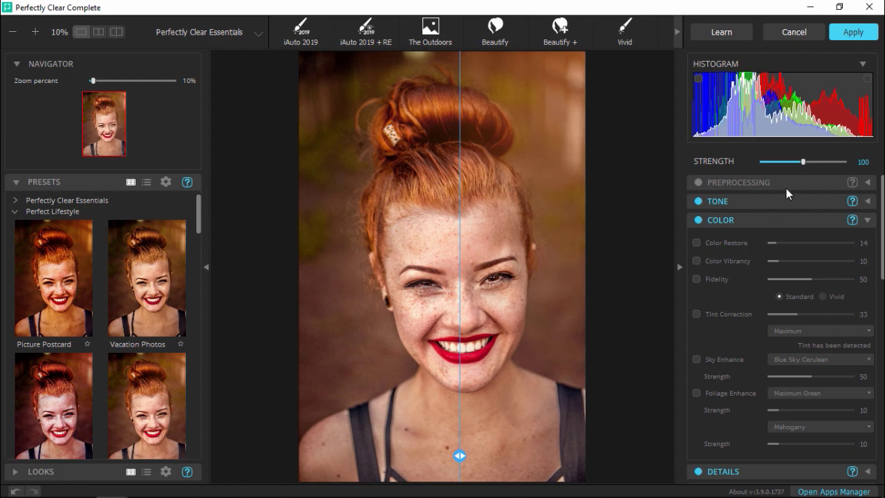
{"action": "mouse_move", "coordinate": [805, 162]}
{"action": "left_mouse_down"}
{"action": "mouse_move", "coordinate": [823, 159]}
{"action": "mouse_move", "coordinate": [799, 166]}
{"action": "left_mouse_up"}
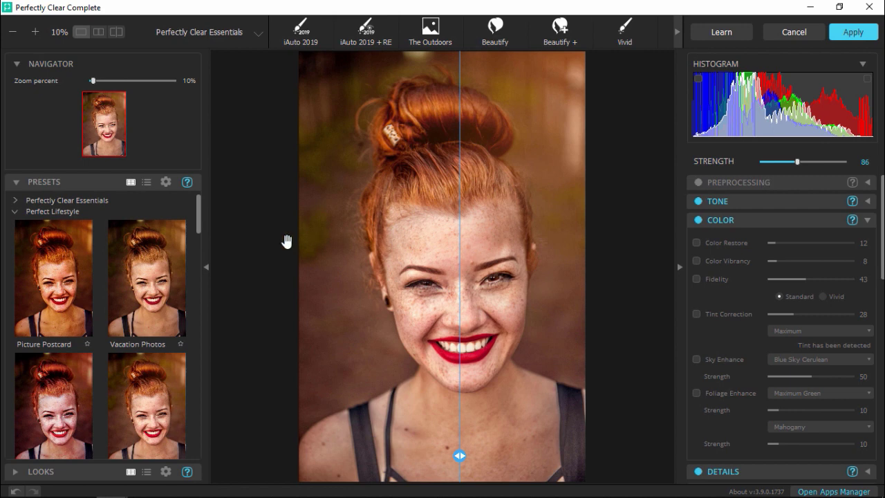
- Collapse the presets, apply the Classic B&W look, and move the split left of the face
{"action": "left_click", "coordinate": [15, 211]}
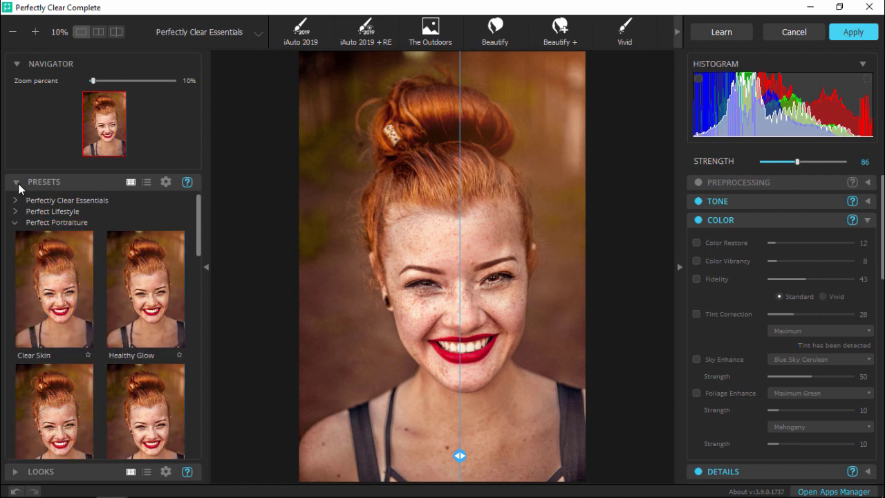
{"action": "left_click", "coordinate": [17, 183]}
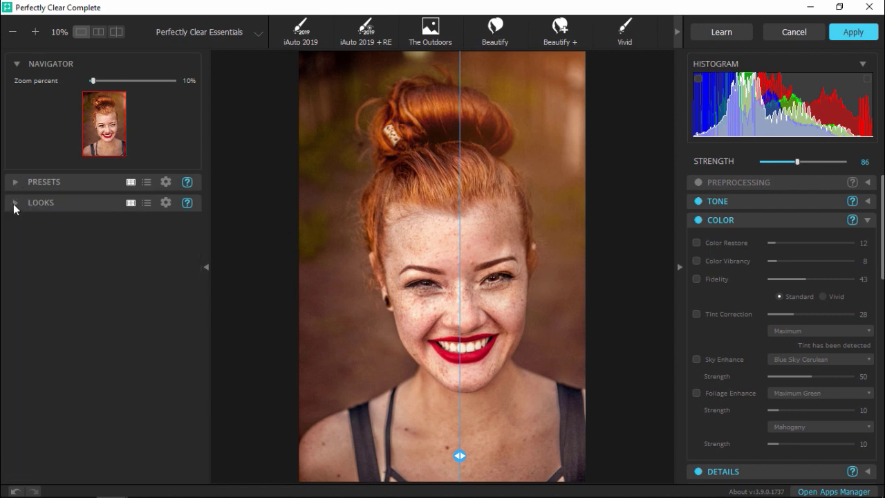
{"action": "left_click", "coordinate": [13, 204]}
{"action": "left_click", "coordinate": [119, 264]}
{"action": "left_click_drag", "start_coordinate": [459, 456], "coordinate": [390, 456]}
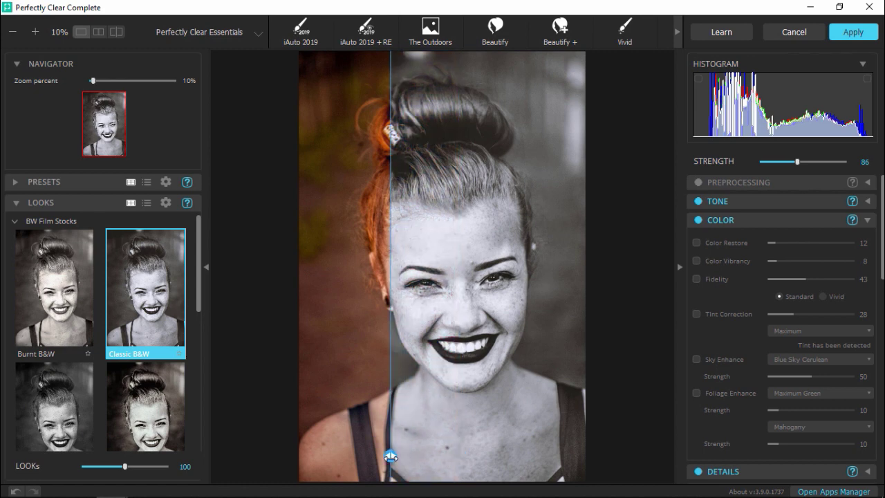
- Try another black-and-white look, then the Bleached Film and Light Film colour looks
{"action": "left_click", "coordinate": [152, 418]}
{"action": "scroll", "coordinate": [38, 304], "scroll_direction": "down", "scroll_amount": 3}
{"action": "left_click", "coordinate": [15, 424]}
{"action": "scroll", "coordinate": [28, 415], "scroll_direction": "down", "scroll_amount": 3}
{"action": "left_click", "coordinate": [42, 388]}
{"action": "scroll", "coordinate": [67, 390], "scroll_direction": "down", "scroll_amount": 2}
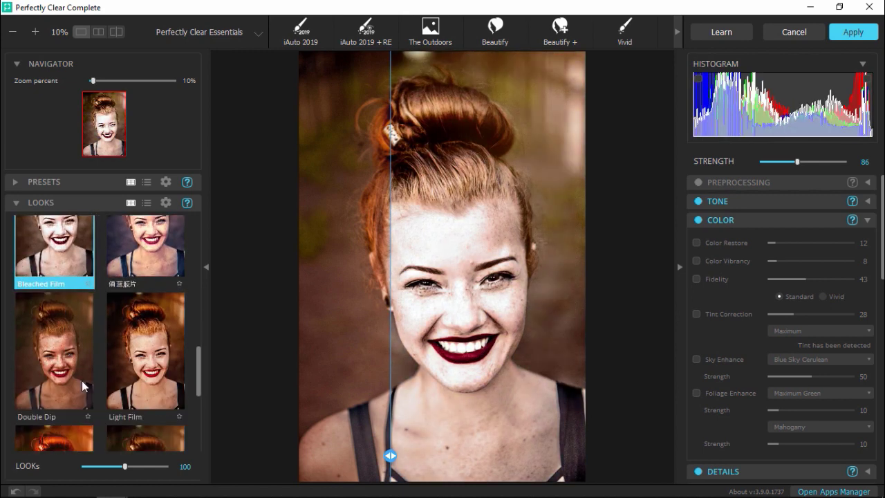
{"action": "scroll", "coordinate": [68, 390], "scroll_direction": "down", "scroll_amount": 1}
{"action": "left_click", "coordinate": [141, 395]}
- Set the Light Film strength to 114, deselect the look, and collapse the looks list
{"action": "mouse_move", "coordinate": [124, 466]}
{"action": "left_mouse_down"}
{"action": "mouse_move", "coordinate": [85, 469]}
{"action": "mouse_move", "coordinate": [147, 471]}
{"action": "mouse_move", "coordinate": [131, 472]}
{"action": "left_mouse_up"}
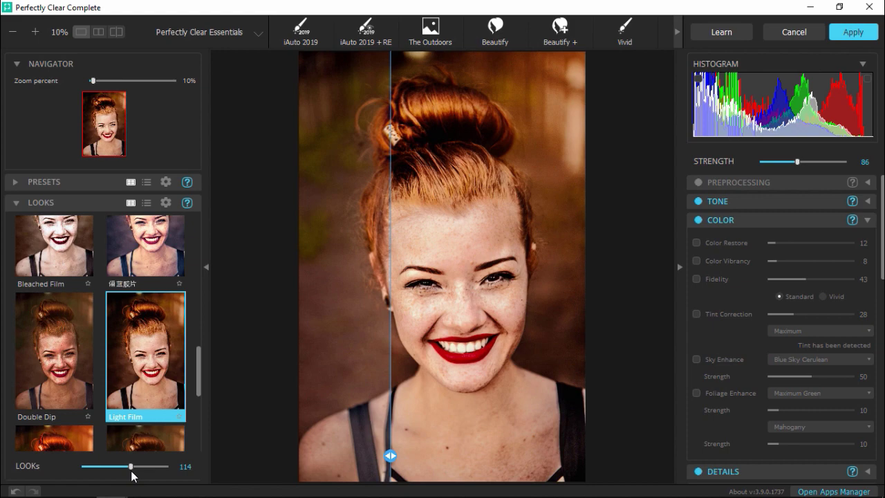
{"action": "left_click", "coordinate": [156, 419]}
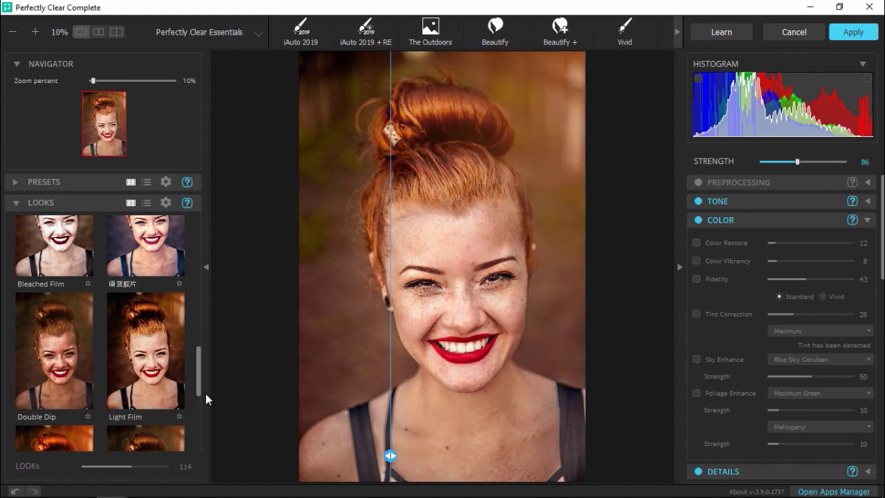
{"action": "left_click_drag", "start_coordinate": [199, 386], "coordinate": [201, 253]}
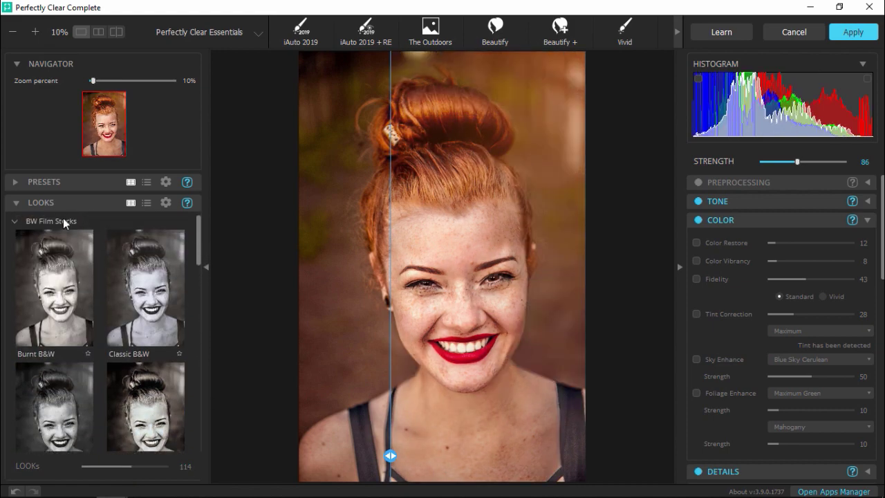
{"action": "left_click", "coordinate": [17, 206]}
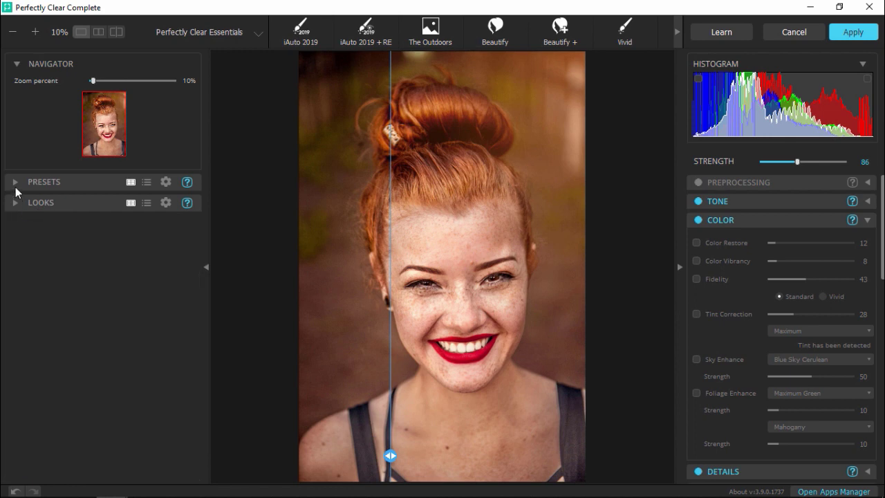
- Reapply iAuto 2019 from Perfectly Clear Essentials at strength 100, centring the split on the face
{"action": "left_click", "coordinate": [15, 183]}
{"action": "left_click", "coordinate": [15, 200]}
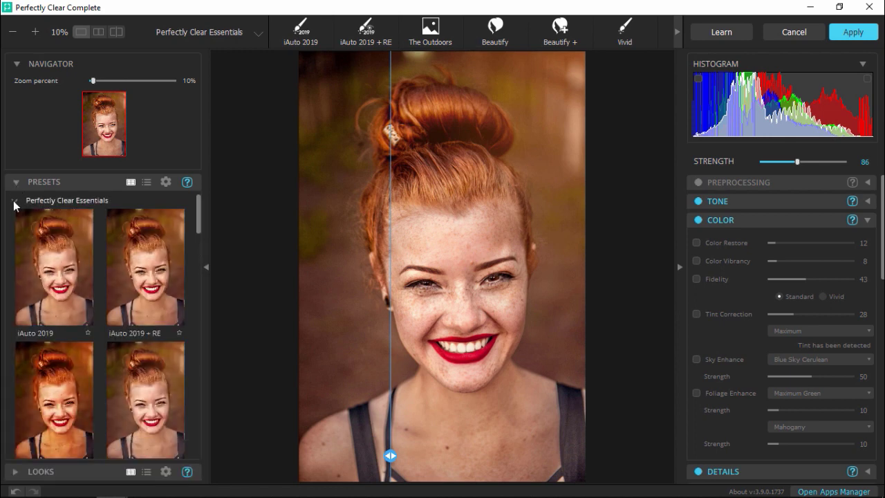
{"action": "left_click", "coordinate": [45, 263]}
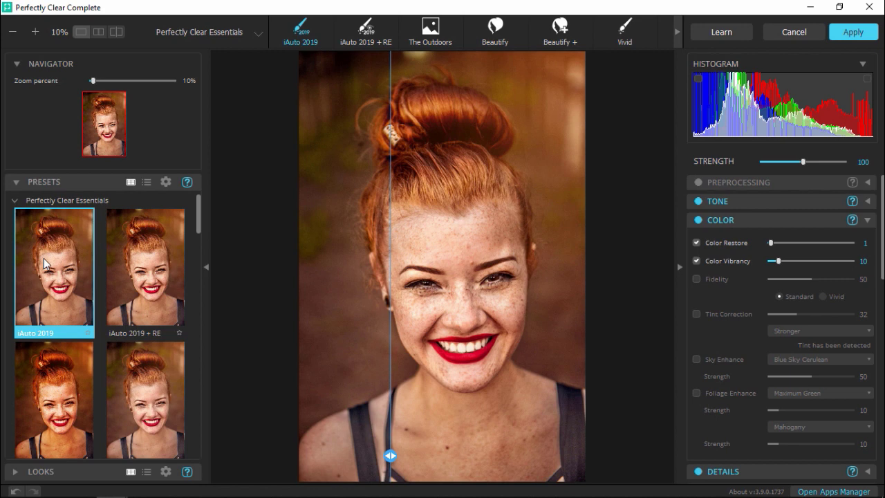
{"action": "left_click_drag", "start_coordinate": [390, 456], "coordinate": [457, 455]}
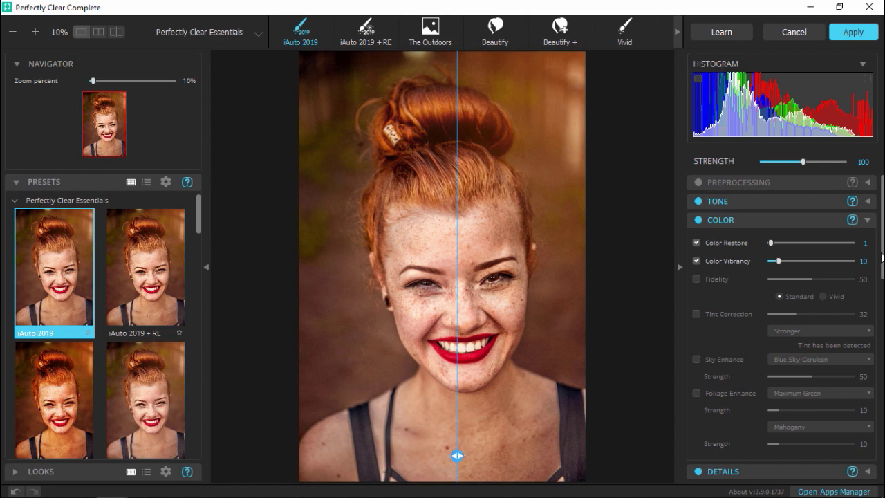
{"action": "left_click", "coordinate": [869, 220]}
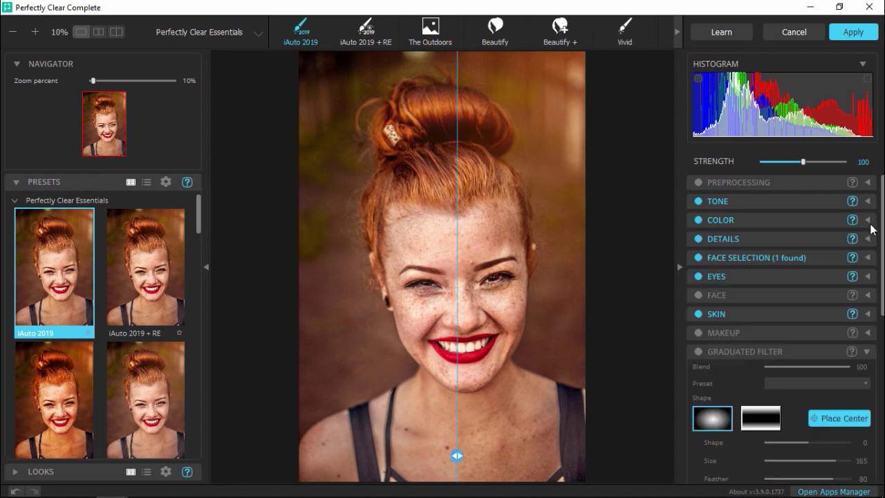
- Show the face control points, nudge both eye points onto the eyes, then hide the markers
{"action": "left_click", "coordinate": [868, 258]}
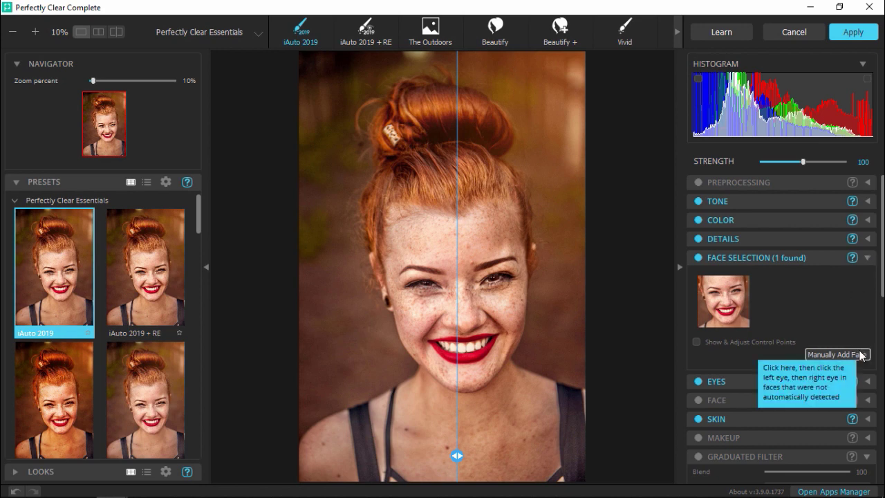
{"action": "left_click", "coordinate": [786, 342]}
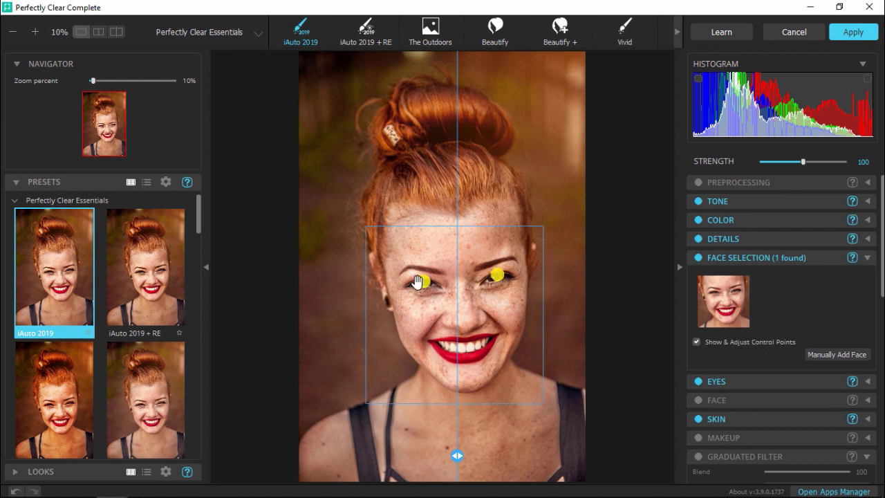
{"action": "left_click_drag", "start_coordinate": [424, 282], "coordinate": [424, 285]}
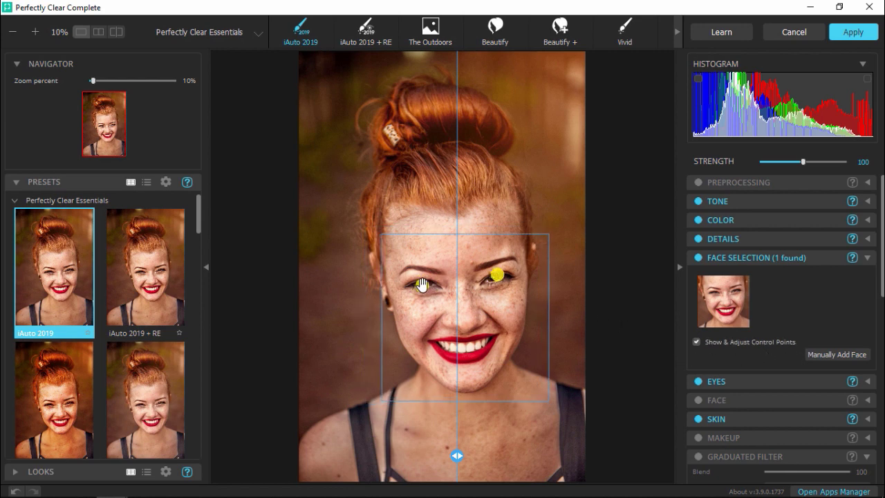
{"action": "left_click_drag", "start_coordinate": [498, 277], "coordinate": [494, 280]}
{"action": "left_click", "coordinate": [695, 342]}
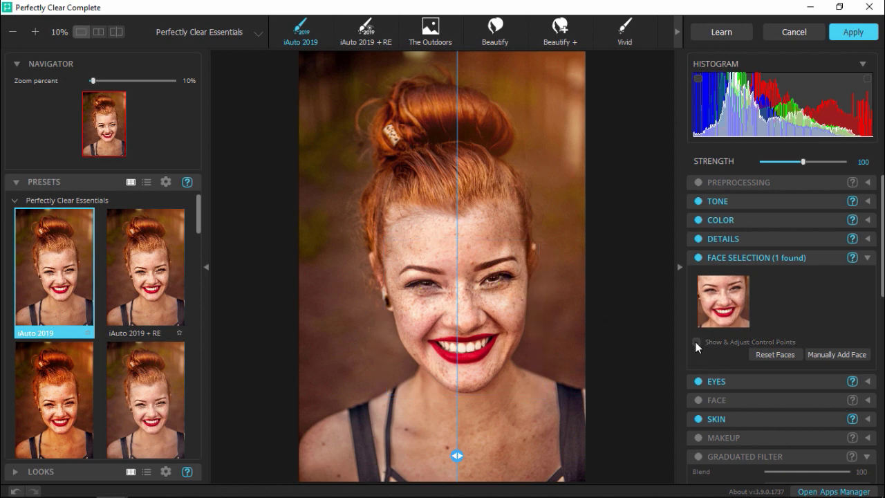
- Raise Dark Circles removal to 100 and compare the halves of the face
{"action": "left_click", "coordinate": [870, 385]}
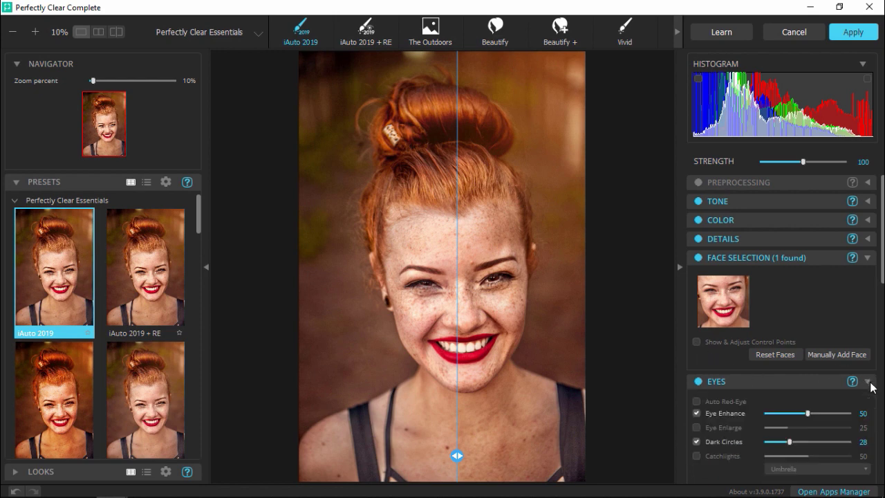
{"action": "scroll", "coordinate": [882, 276], "scroll_direction": "down", "scroll_amount": 3}
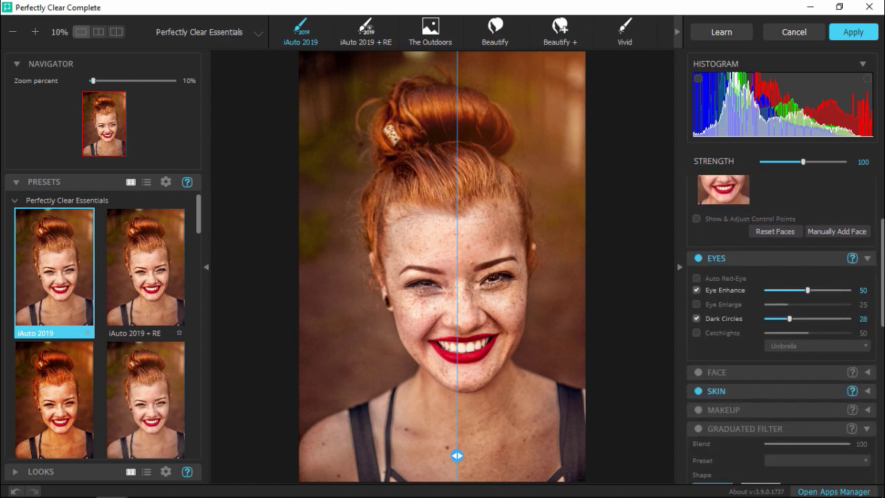
{"action": "scroll", "coordinate": [566, 331], "scroll_direction": "up", "scroll_amount": 2}
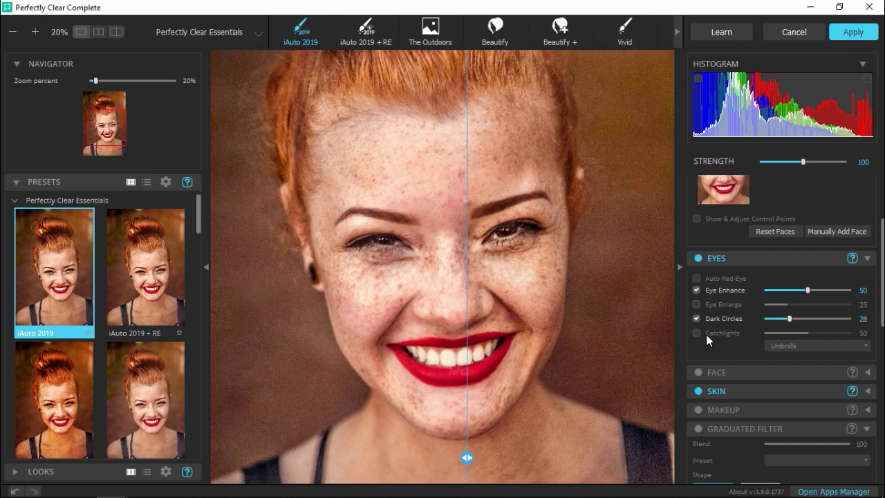
{"action": "left_click_drag", "start_coordinate": [791, 319], "coordinate": [833, 318]}
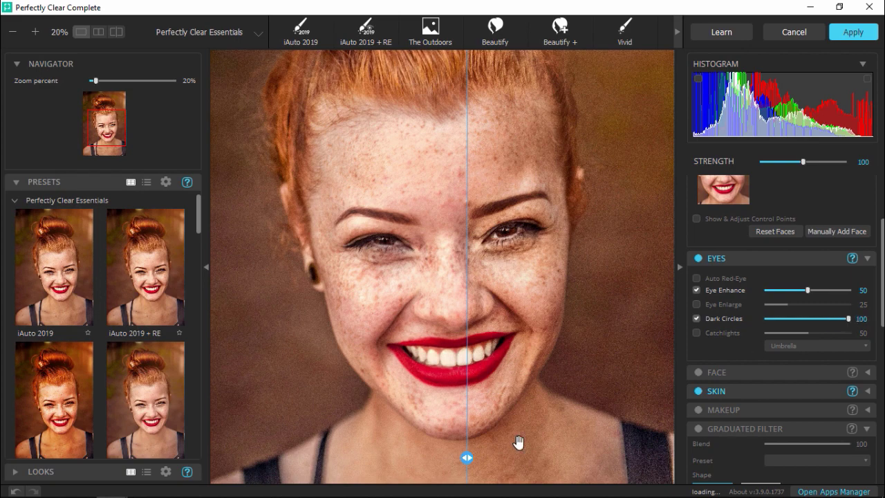
{"action": "left_click_drag", "start_coordinate": [468, 457], "coordinate": [443, 443]}
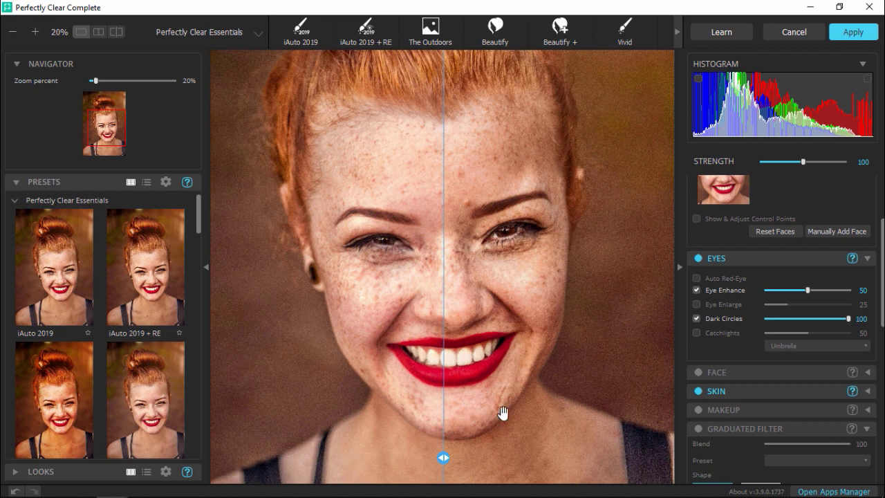
- Enable Perfectly Smooth skin smoothing at 60 and compare it against the original
{"action": "left_click", "coordinate": [867, 392]}
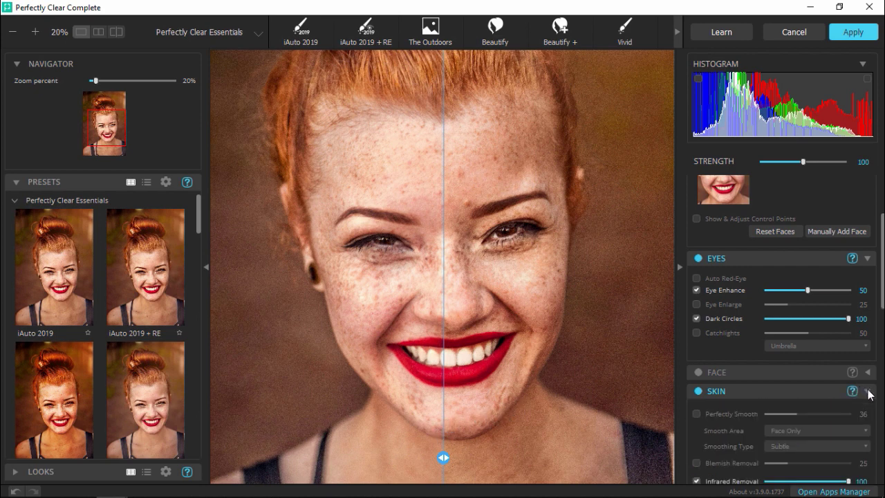
{"action": "scroll", "coordinate": [836, 387], "scroll_direction": "down", "scroll_amount": 2}
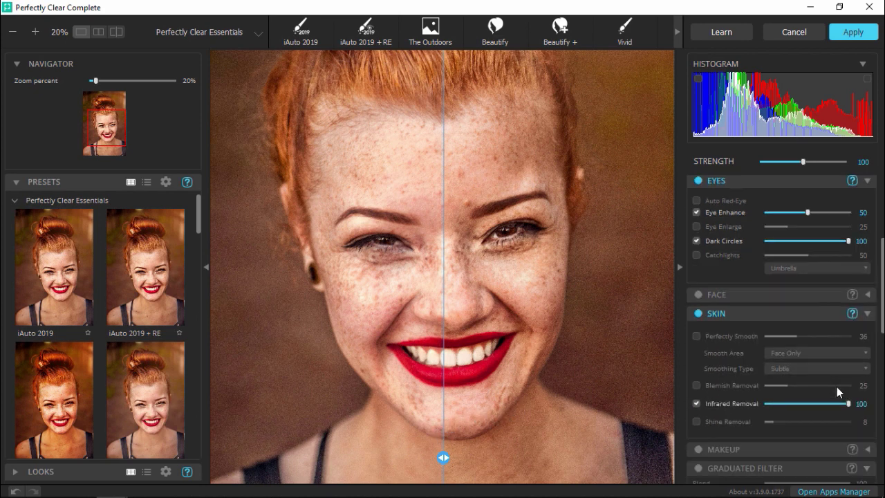
{"action": "left_click", "coordinate": [697, 336]}
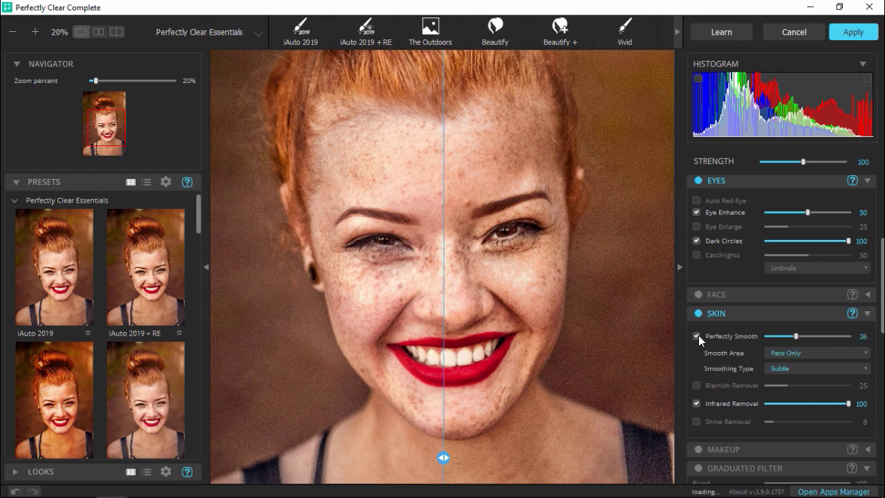
{"action": "left_click_drag", "start_coordinate": [796, 336], "coordinate": [815, 337]}
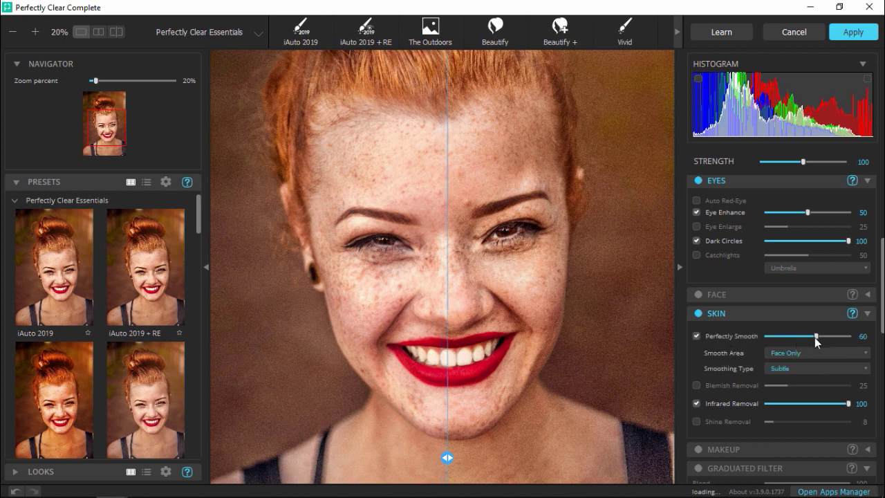
{"action": "mouse_move", "coordinate": [448, 458]}
{"action": "left_mouse_down"}
{"action": "mouse_move", "coordinate": [605, 459]}
{"action": "mouse_move", "coordinate": [269, 458]}
{"action": "mouse_move", "coordinate": [452, 443]}
{"action": "mouse_move", "coordinate": [444, 444]}
{"action": "left_mouse_up"}
- Turn on a bright pink Blush at 29, then compare the face side by side
{"action": "left_click", "coordinate": [750, 450]}
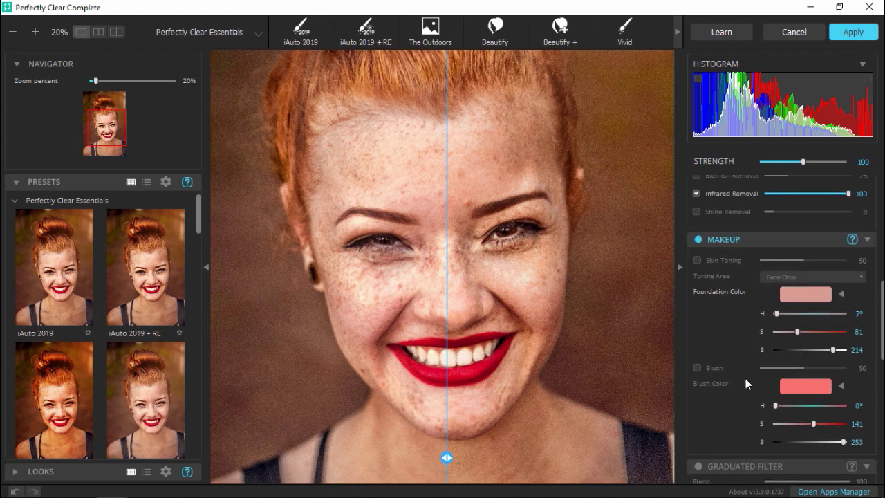
{"action": "left_click", "coordinate": [698, 367]}
{"action": "left_click", "coordinate": [804, 389]}
{"action": "left_click", "coordinate": [816, 454]}
{"action": "left_click", "coordinate": [792, 374]}
{"action": "left_click_drag", "start_coordinate": [792, 374], "coordinate": [786, 368]}
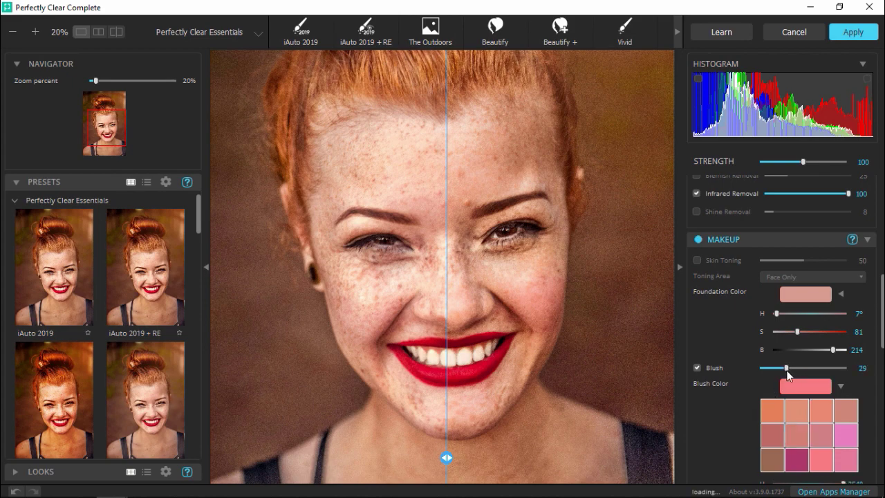
{"action": "mouse_move", "coordinate": [447, 458]}
{"action": "left_mouse_down"}
{"action": "mouse_move", "coordinate": [251, 458]}
{"action": "mouse_move", "coordinate": [443, 457]}
{"action": "left_mouse_up"}
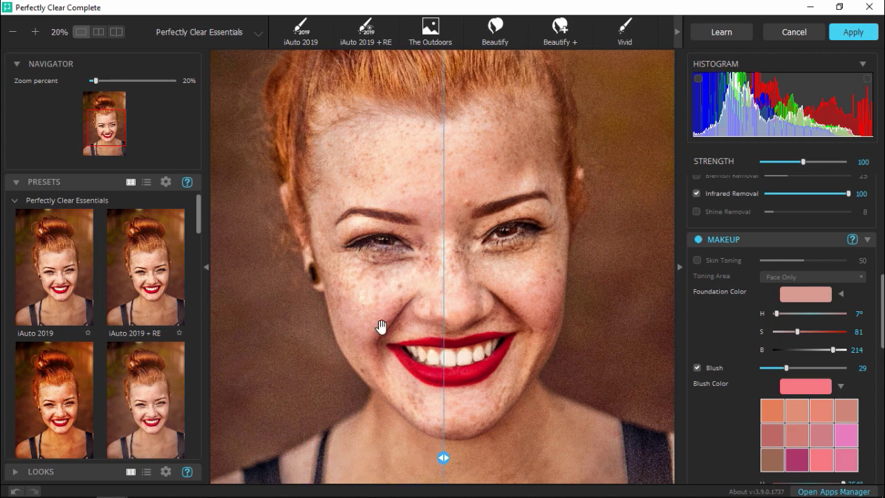
{"action": "left_click", "coordinate": [98, 32]}
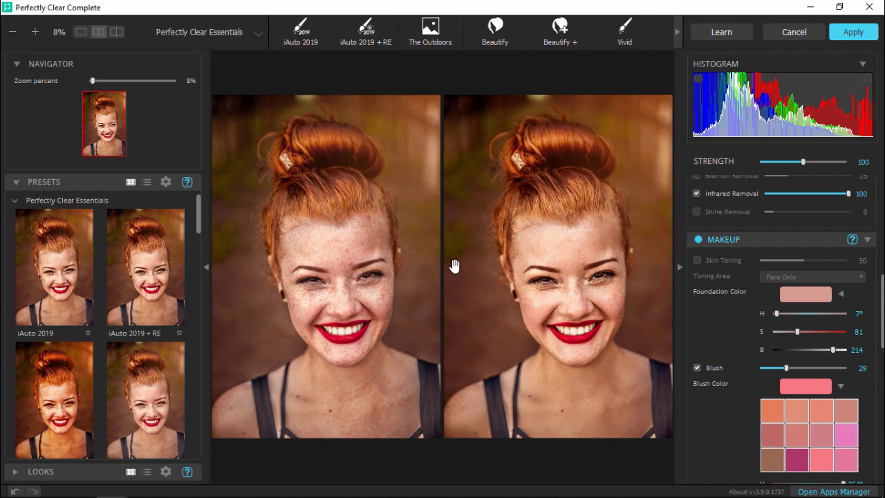
- Apply the portrait retouching and return to PaintShop Pro
{"action": "left_click", "coordinate": [846, 35]}
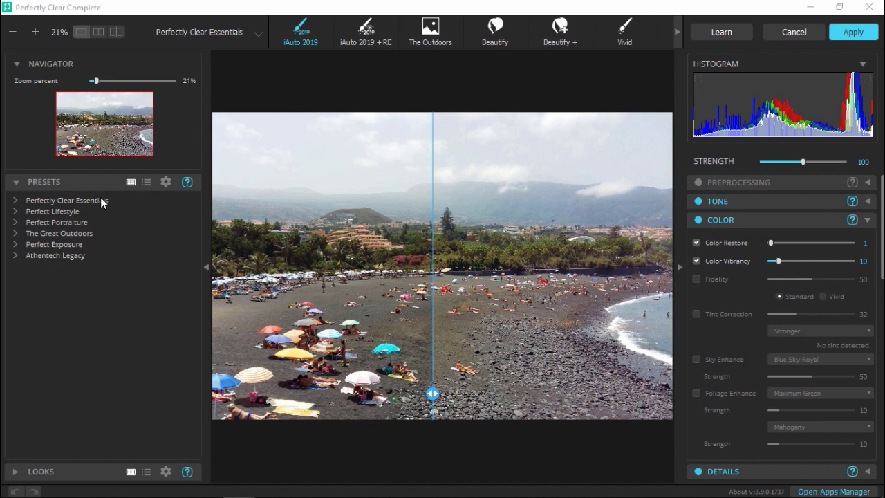
- Try Picture Postcard, then apply Vacation Photos from Perfect Lifestyle at strength 84
{"action": "left_click", "coordinate": [17, 214]}
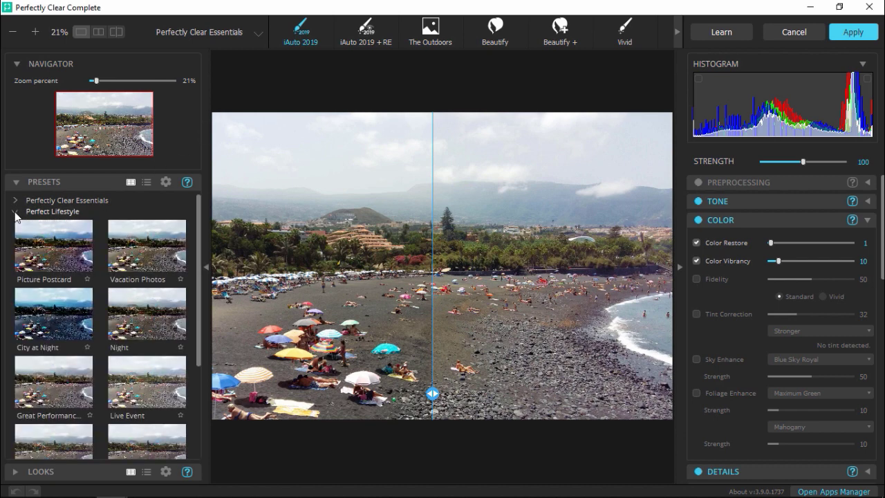
{"action": "left_click", "coordinate": [49, 239]}
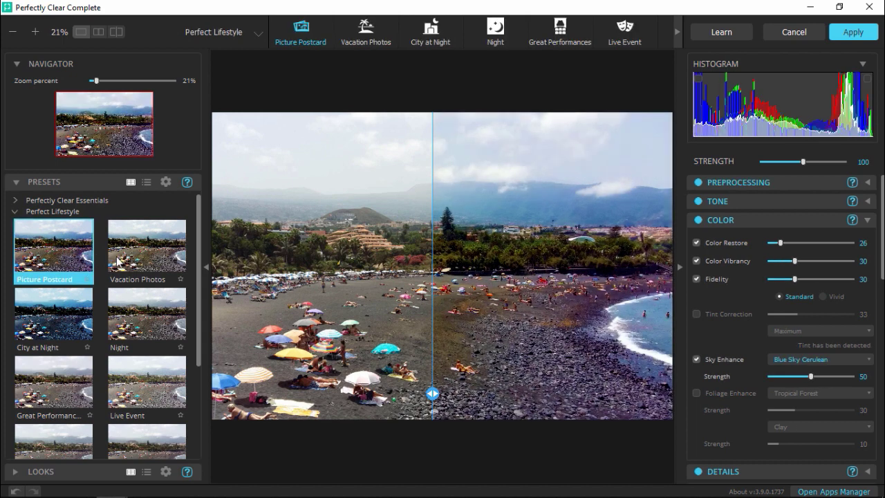
{"action": "left_click", "coordinate": [153, 262]}
{"action": "left_click_drag", "start_coordinate": [432, 394], "coordinate": [289, 393]}
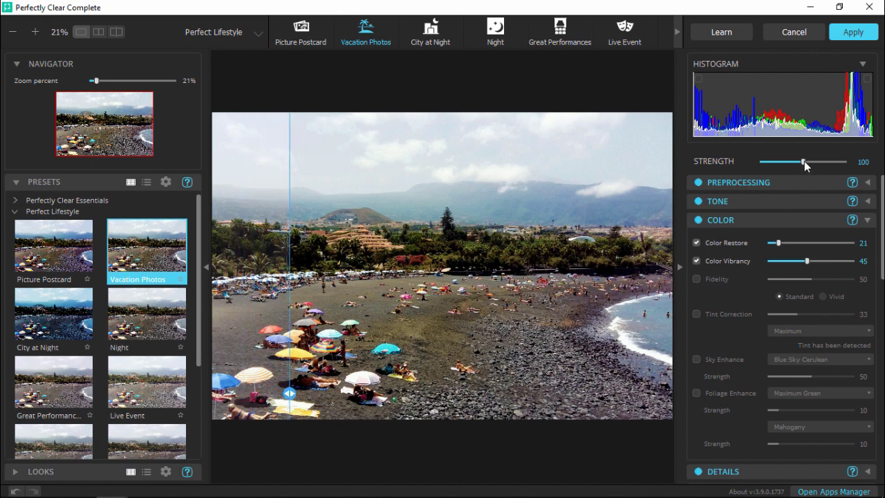
{"action": "left_click_drag", "start_coordinate": [805, 161], "coordinate": [797, 164]}
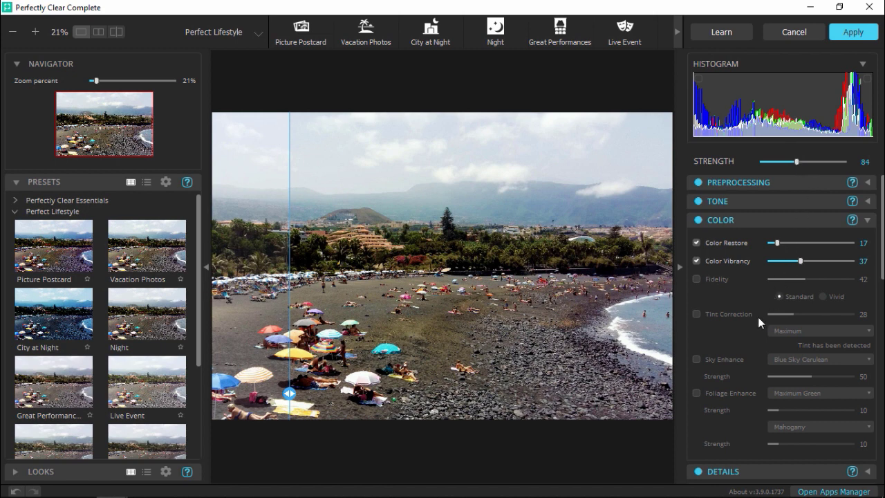
- Enable Sky Enhance with the Blue Sky Royal style at strength 30, toggling it to compare
{"action": "left_click", "coordinate": [696, 359]}
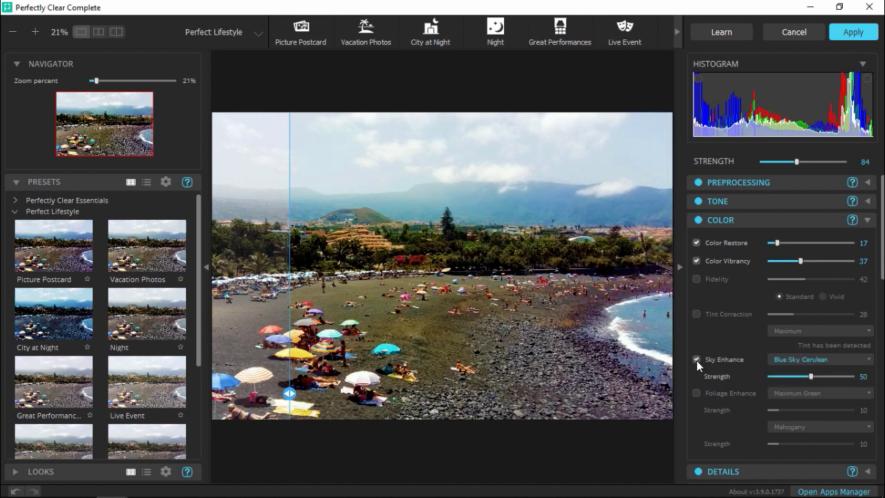
{"action": "left_click", "coordinate": [781, 359]}
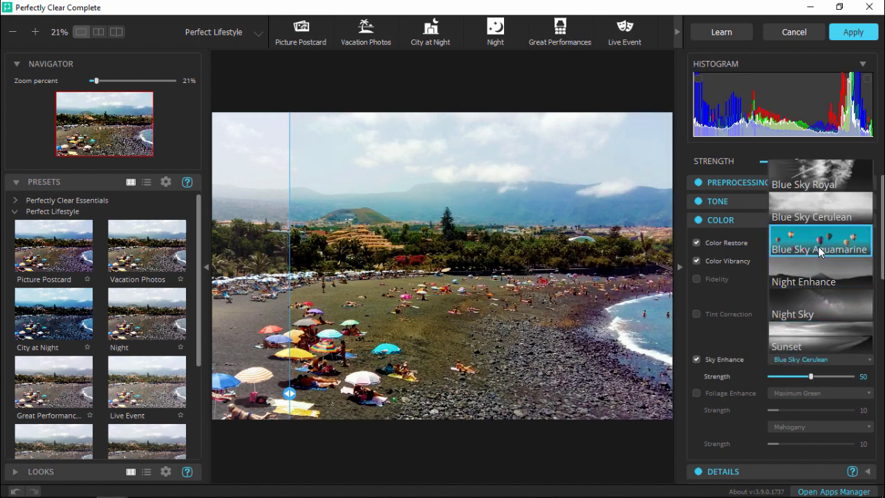
{"action": "left_click", "coordinate": [819, 249]}
{"action": "left_click", "coordinate": [796, 365]}
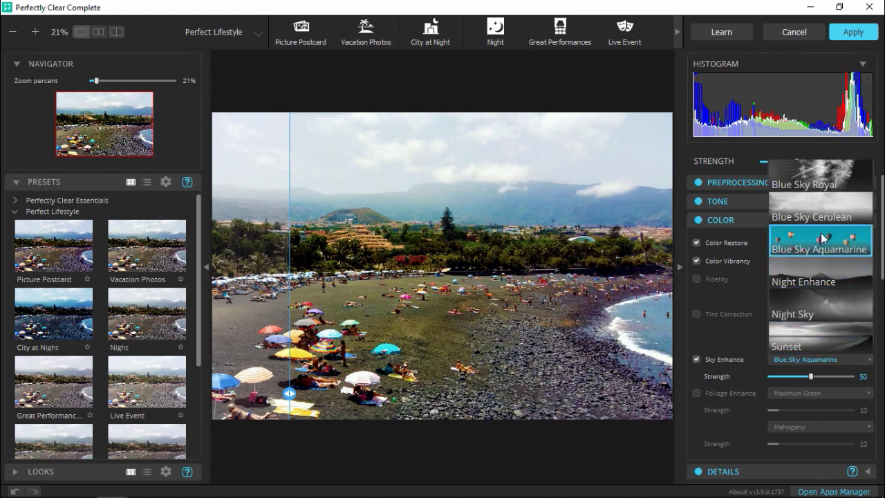
{"action": "left_click", "coordinate": [814, 175]}
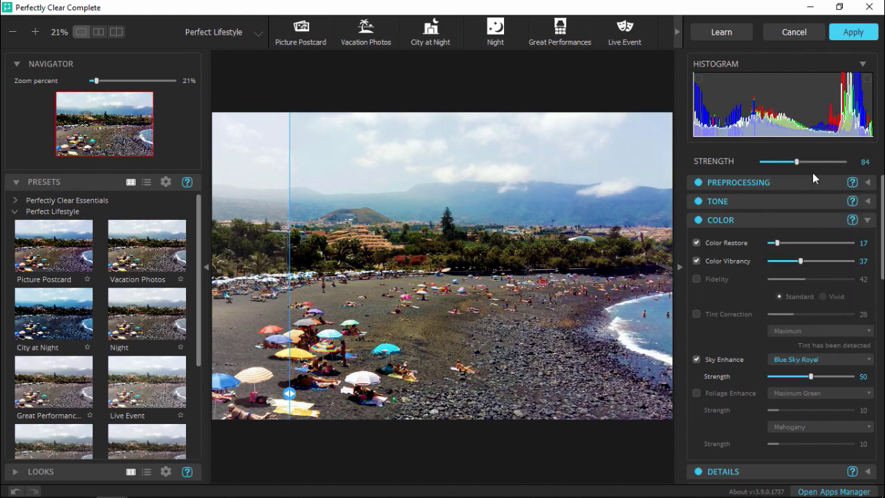
{"action": "left_click_drag", "start_coordinate": [810, 376], "coordinate": [794, 380]}
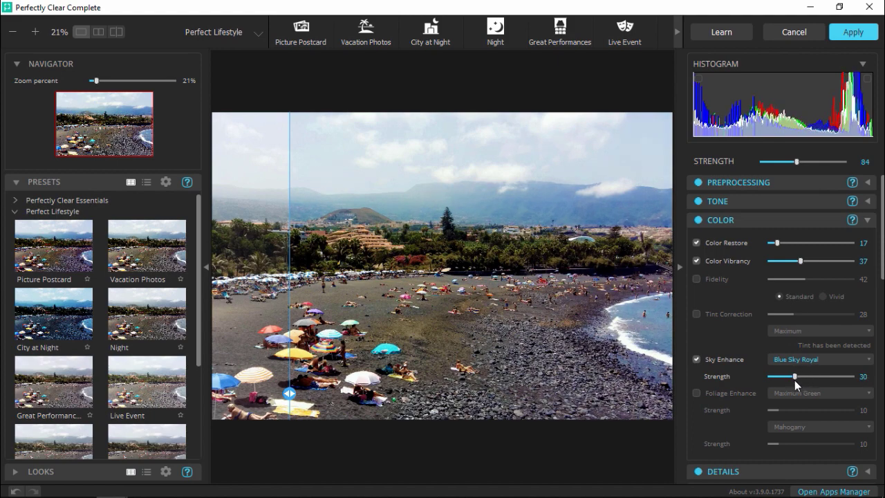
{"action": "left_click", "coordinate": [699, 359]}
{"action": "left_click", "coordinate": [699, 360]}
- Enable the Light Portrait Vignette graduated filter at blend 80 and compare it using the split line
{"action": "scroll", "coordinate": [736, 366], "scroll_direction": "down", "scroll_amount": 6}
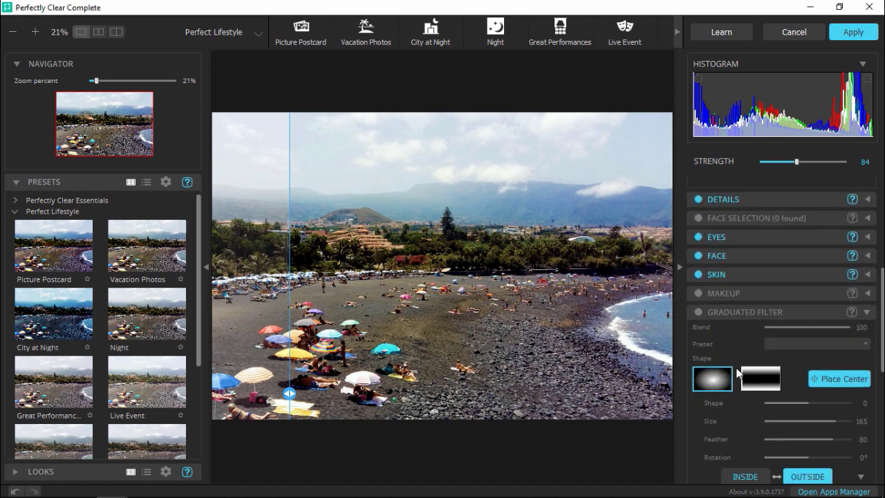
{"action": "scroll", "coordinate": [737, 372], "scroll_direction": "down", "scroll_amount": 2}
{"action": "left_click", "coordinate": [698, 235]}
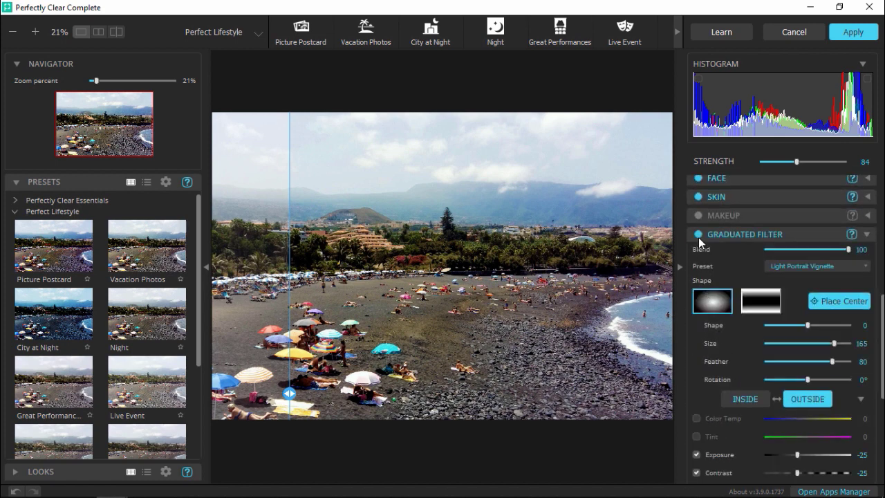
{"action": "scroll", "coordinate": [813, 268], "scroll_direction": "down", "scroll_amount": 1}
{"action": "scroll", "coordinate": [812, 265], "scroll_direction": "up", "scroll_amount": 1}
{"action": "left_click_drag", "start_coordinate": [849, 251], "coordinate": [832, 252]}
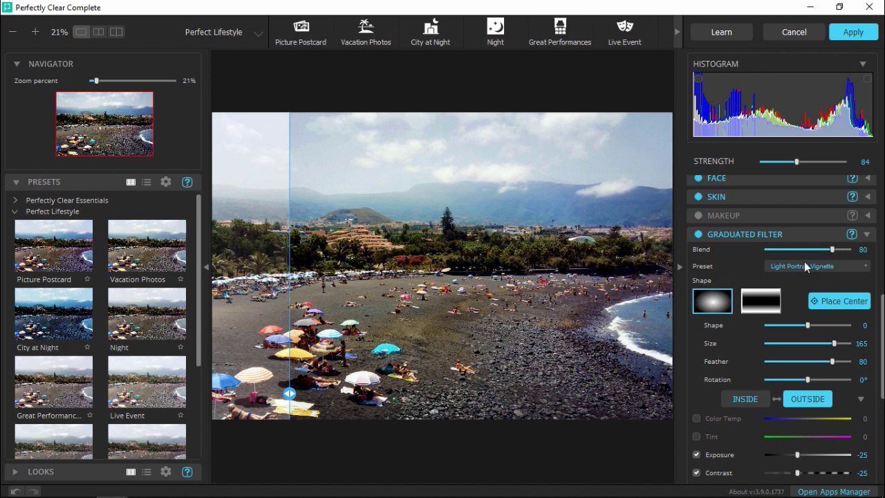
{"action": "left_click_drag", "start_coordinate": [287, 393], "coordinate": [165, 364]}
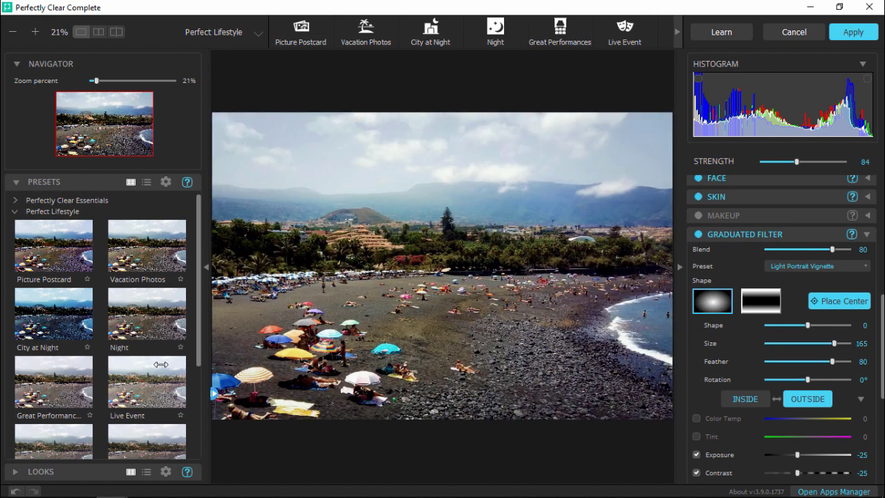
{"action": "left_click_drag", "start_coordinate": [161, 365], "coordinate": [200, 374]}
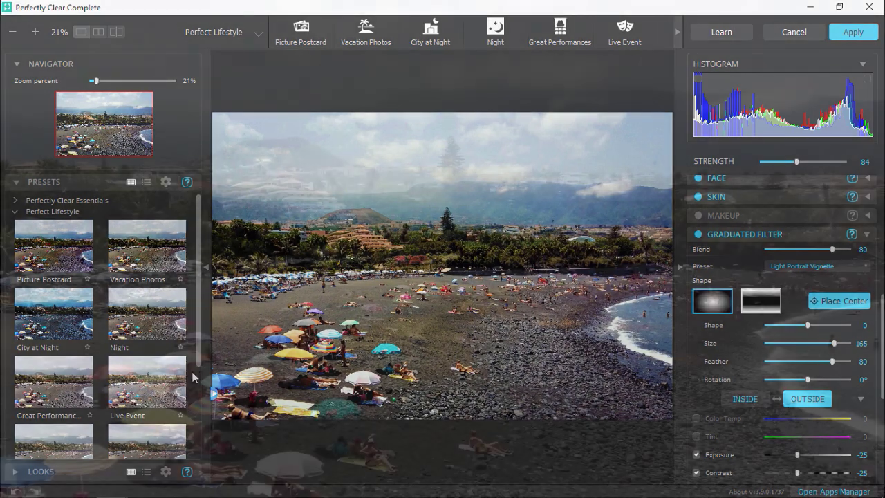